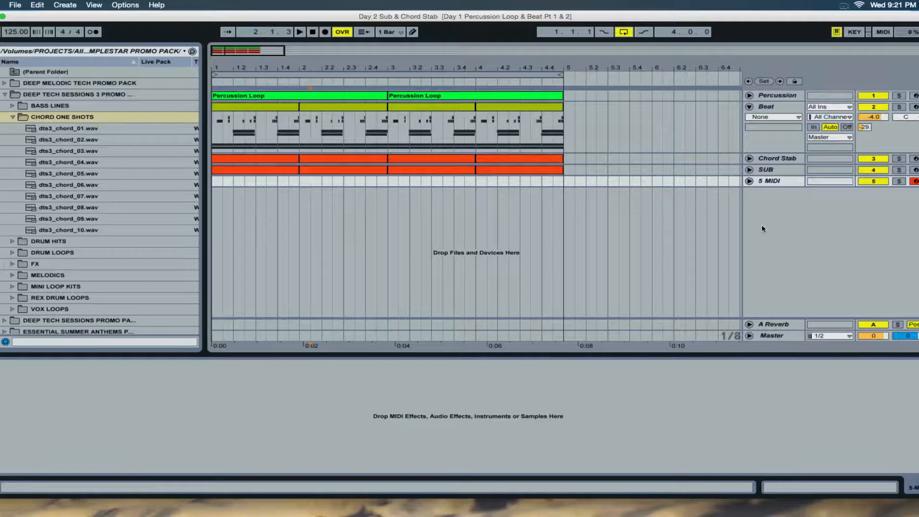
- Review the Chord Stab track's instrument settings and automation, play from its first clip, and fold the track again
{"action": "left_click", "coordinate": [776, 158]}
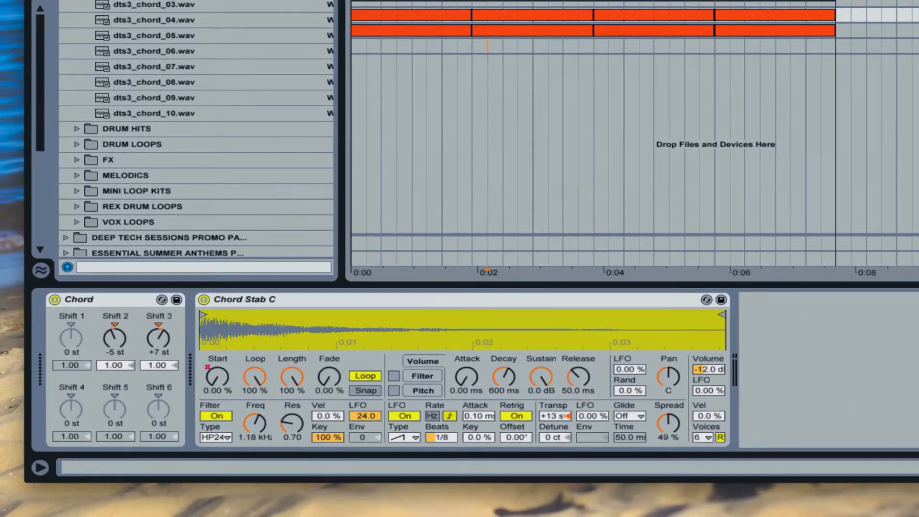
{"action": "left_click", "coordinate": [918, 15]}
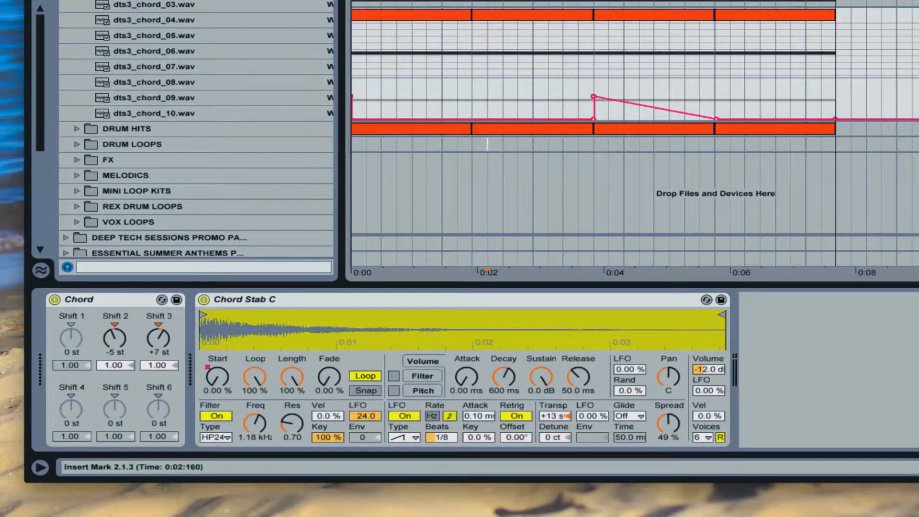
{"action": "left_click", "coordinate": [383, 14]}
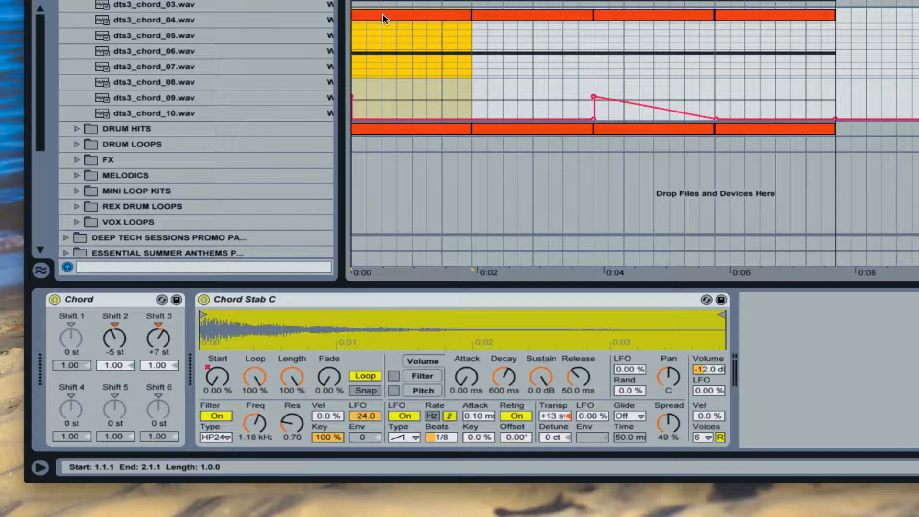
{"action": "key", "text": "space"}
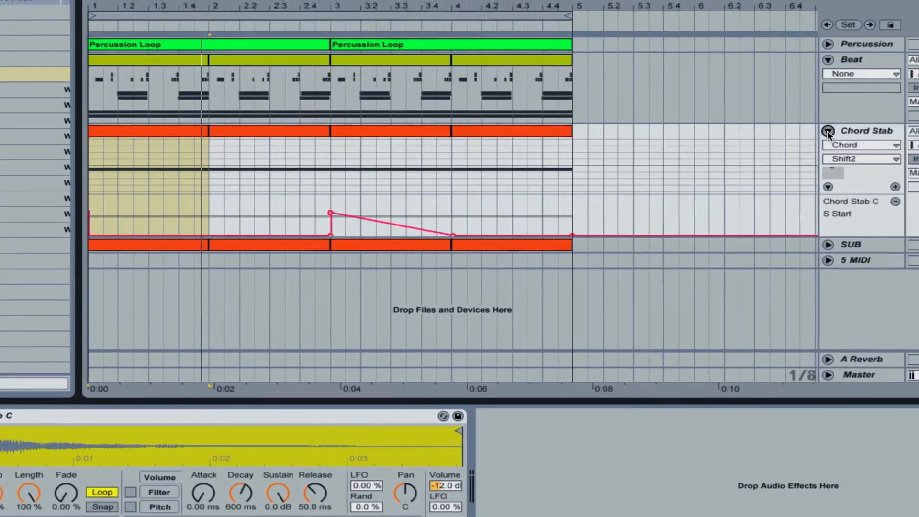
{"action": "left_click", "coordinate": [828, 131]}
- Unfold the 5 MIDI track and set its displayed automation to None
{"action": "left_click", "coordinate": [794, 183]}
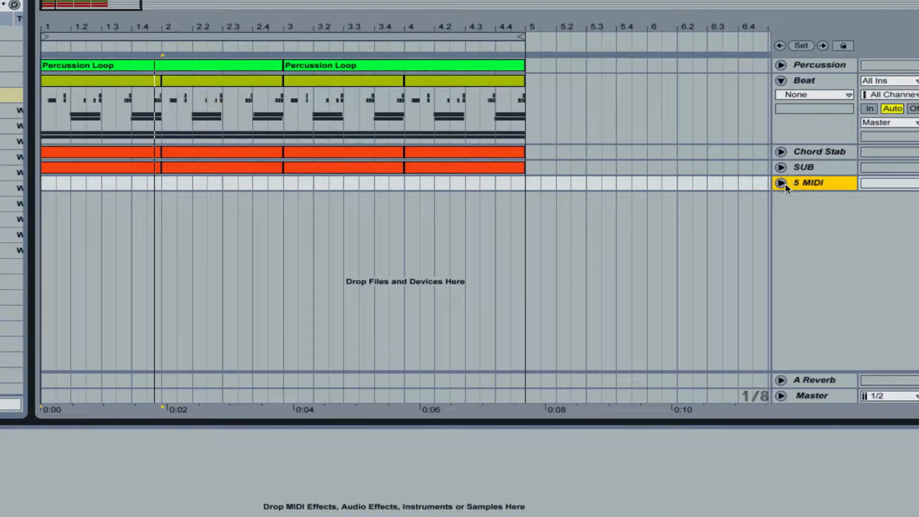
{"action": "right_click", "coordinate": [796, 183]}
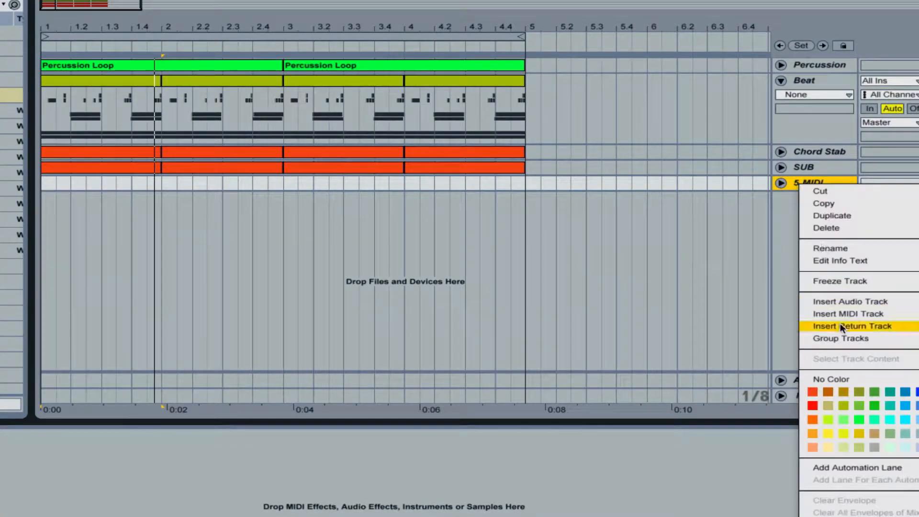
{"action": "left_click", "coordinate": [805, 110]}
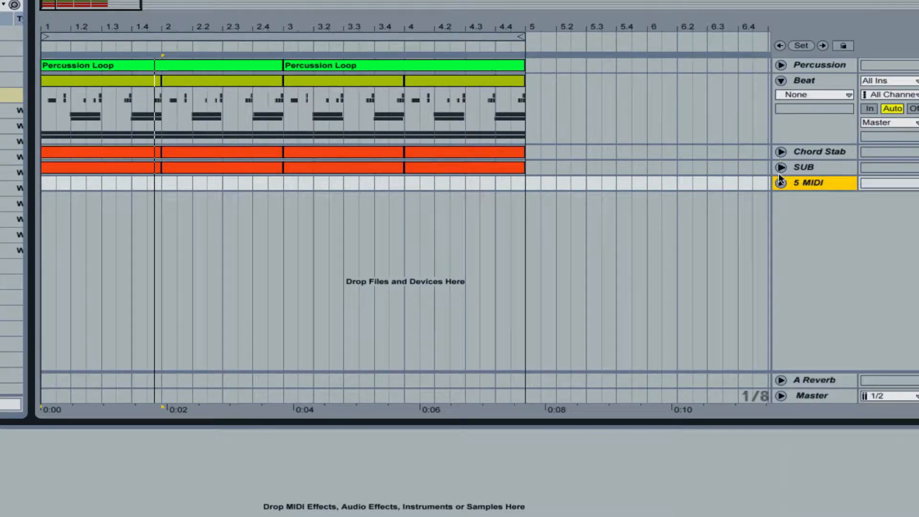
{"action": "left_click", "coordinate": [781, 182]}
{"action": "left_click", "coordinate": [813, 196]}
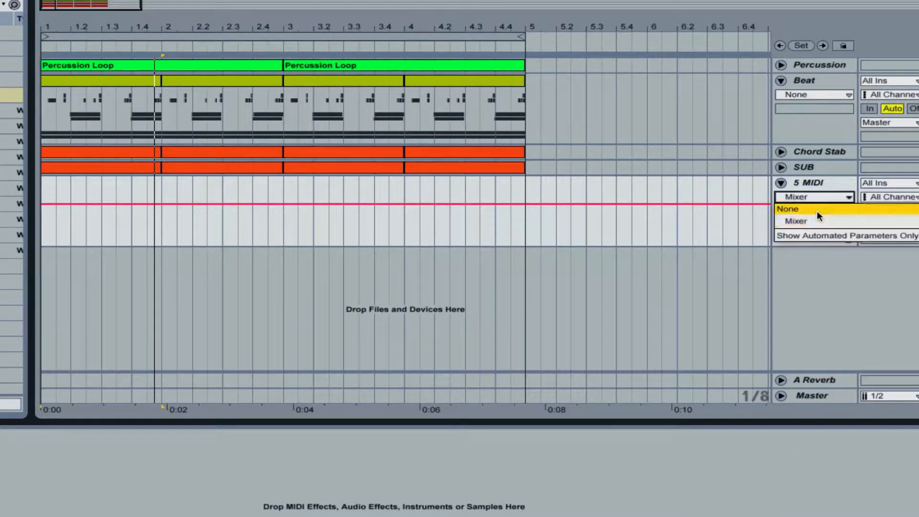
{"action": "left_click", "coordinate": [817, 210]}
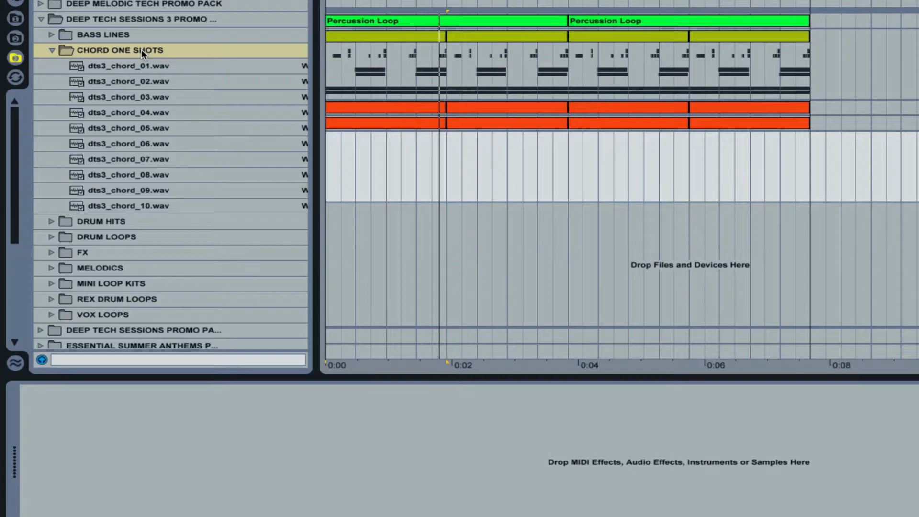
- Audition the samples in the CHORD ONE SHOTS folder to find a suitable source sound
{"action": "left_click", "coordinate": [143, 64]}
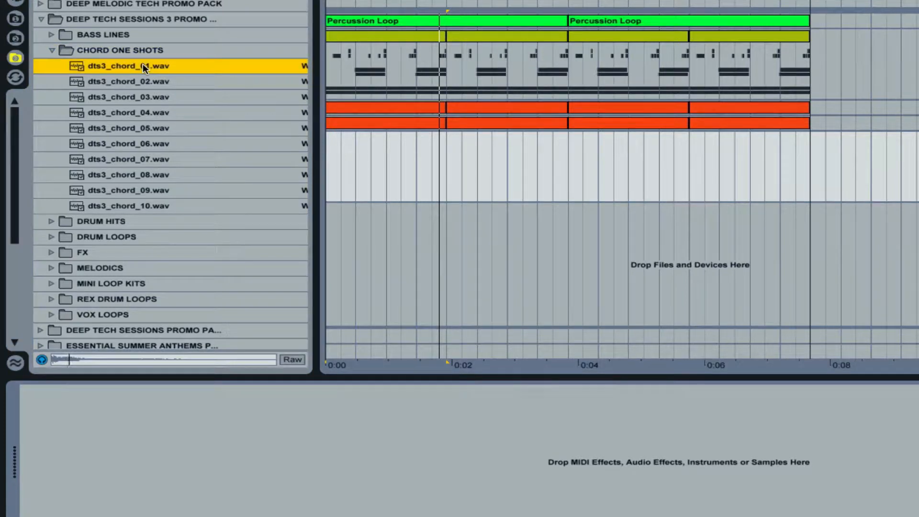
{"action": "key", "text": "Down"}
{"action": "key", "text": "Down"}
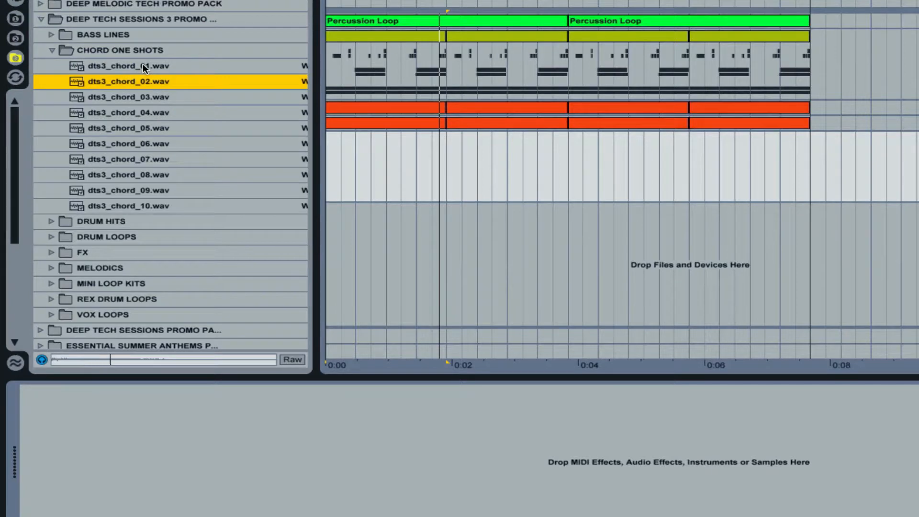
{"action": "key", "text": "Down"}
{"action": "key", "text": "Down"}
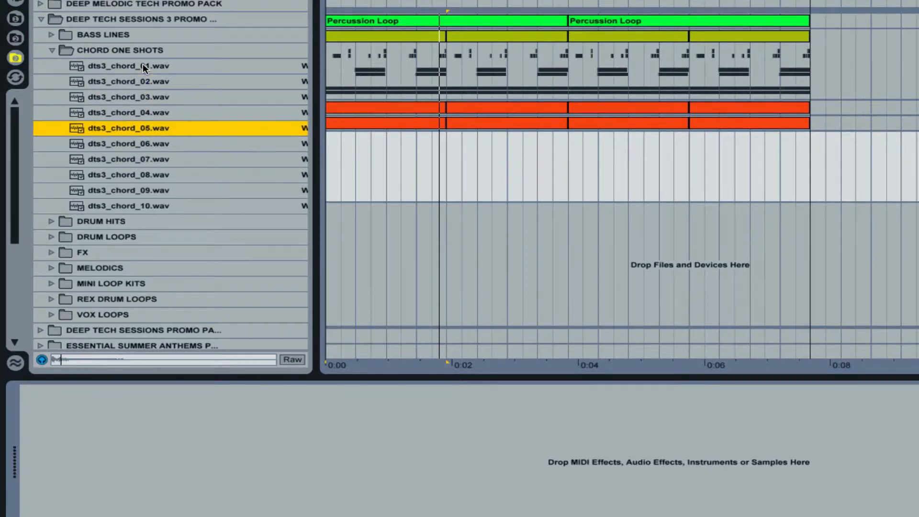
{"action": "key", "text": "Down"}
{"action": "key", "text": "Down"}
{"action": "key", "text": "Down"}
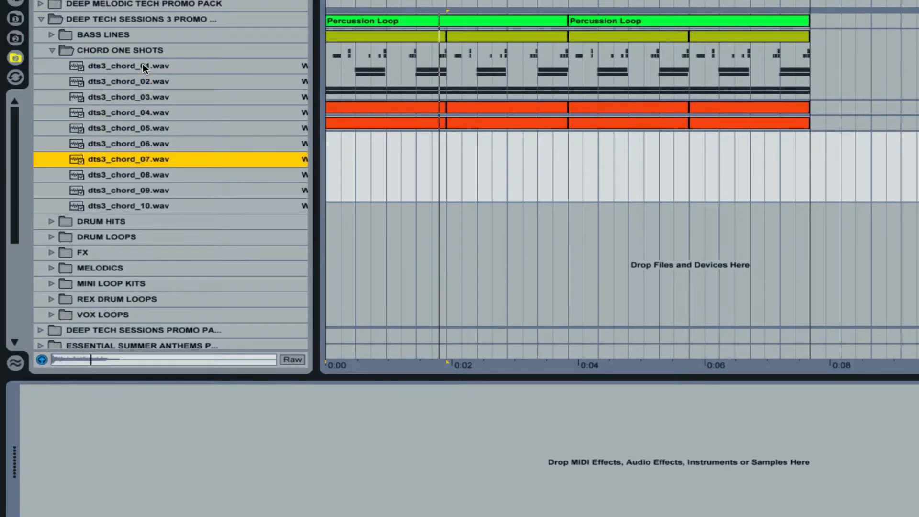
{"action": "key", "text": "Down"}
{"action": "key", "text": "Down"}
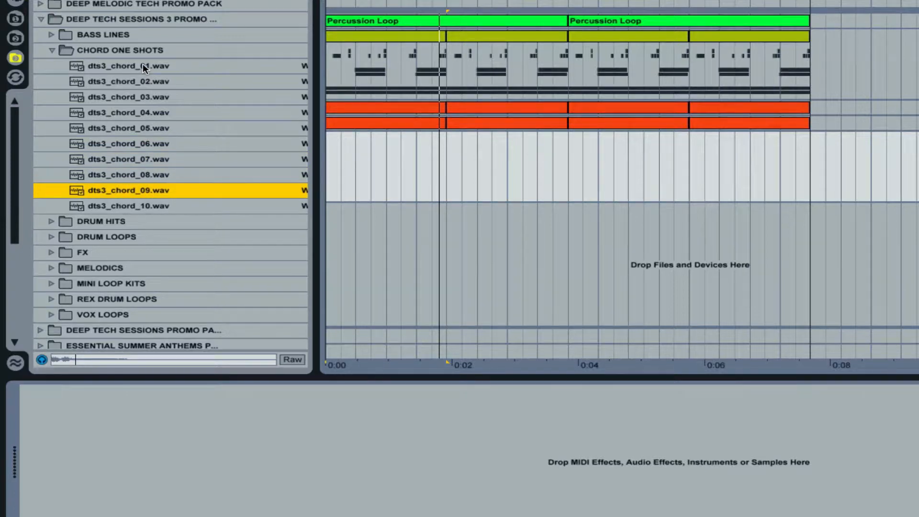
{"action": "left_click", "coordinate": [136, 103]}
{"action": "left_click", "coordinate": [133, 110]}
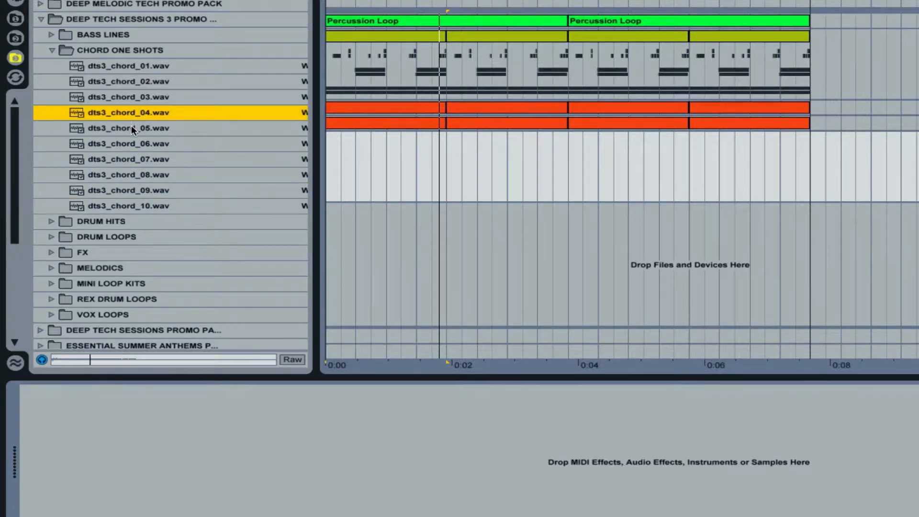
{"action": "left_click", "coordinate": [131, 126]}
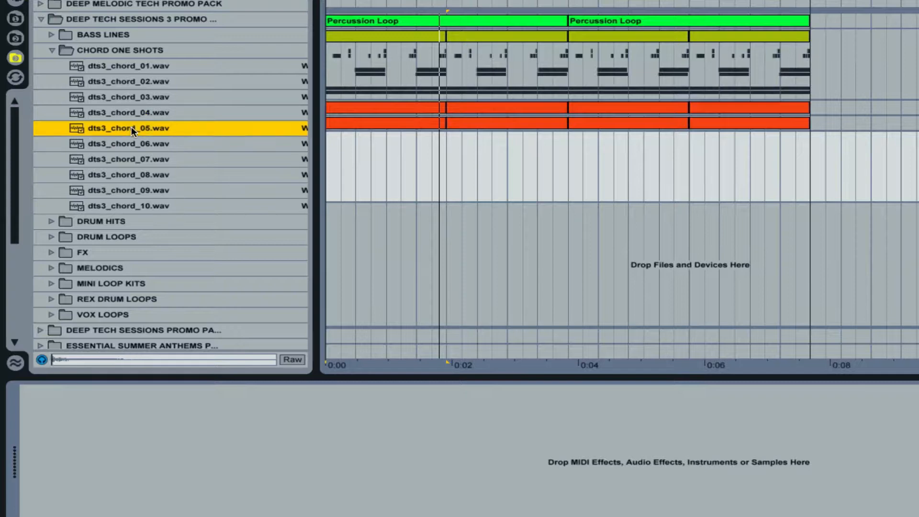
{"action": "left_click", "coordinate": [149, 81]}
{"action": "left_click", "coordinate": [142, 50]}
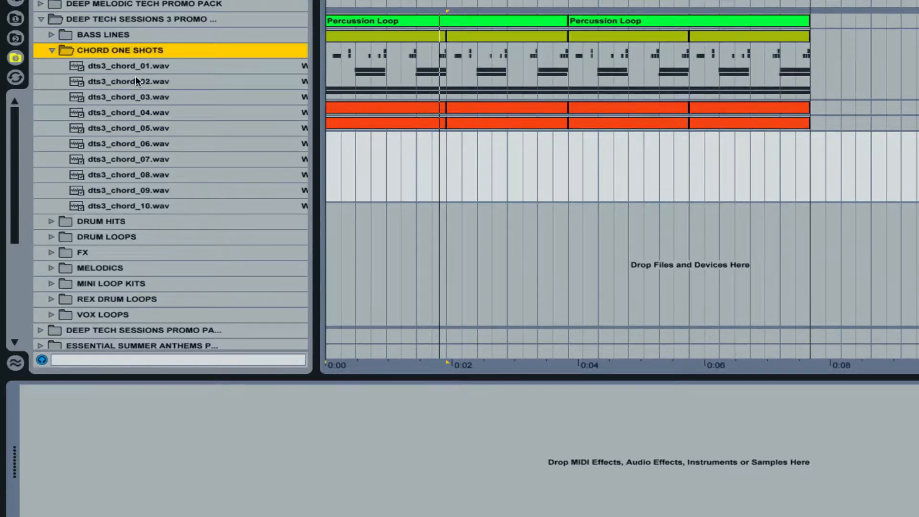
- Load dts3_chord_02.wav as a Simpler instrument on the 5 MIDI track and enable its looping
{"action": "left_click", "coordinate": [136, 82]}
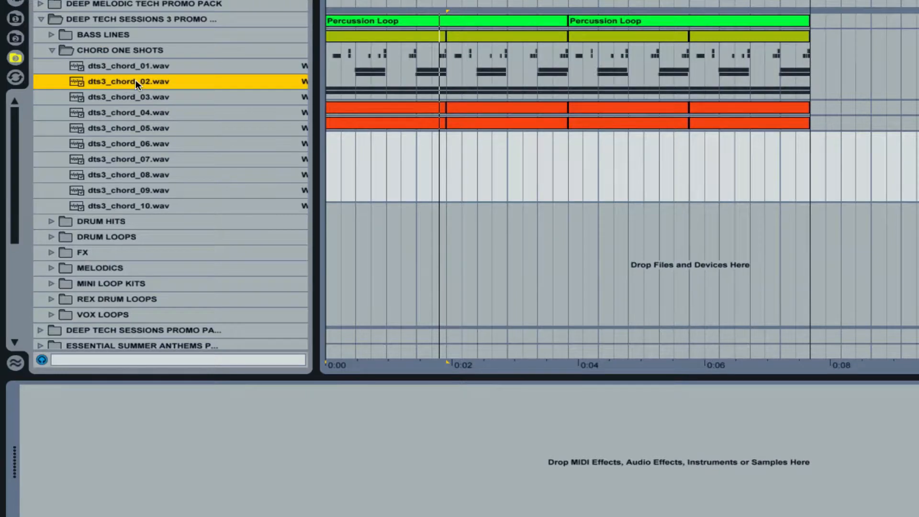
{"action": "left_click_drag", "start_coordinate": [136, 81], "coordinate": [330, 442]}
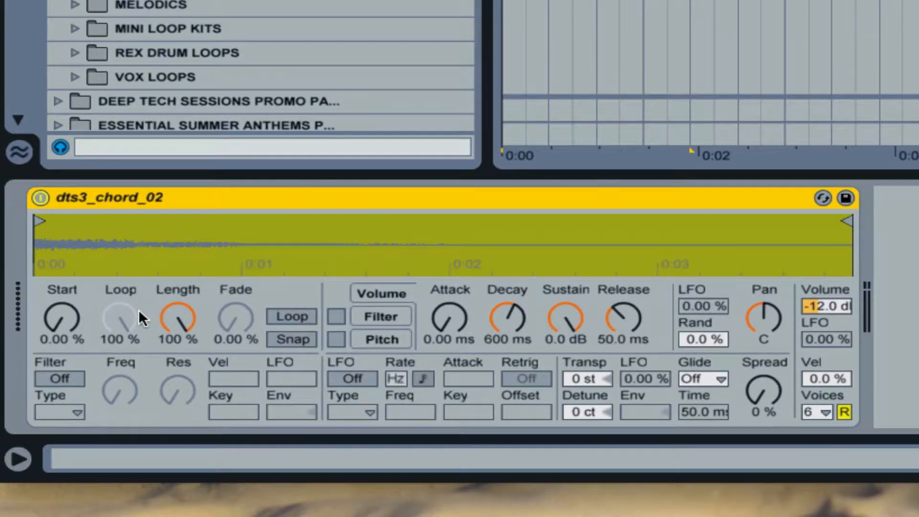
{"action": "left_click", "coordinate": [278, 317]}
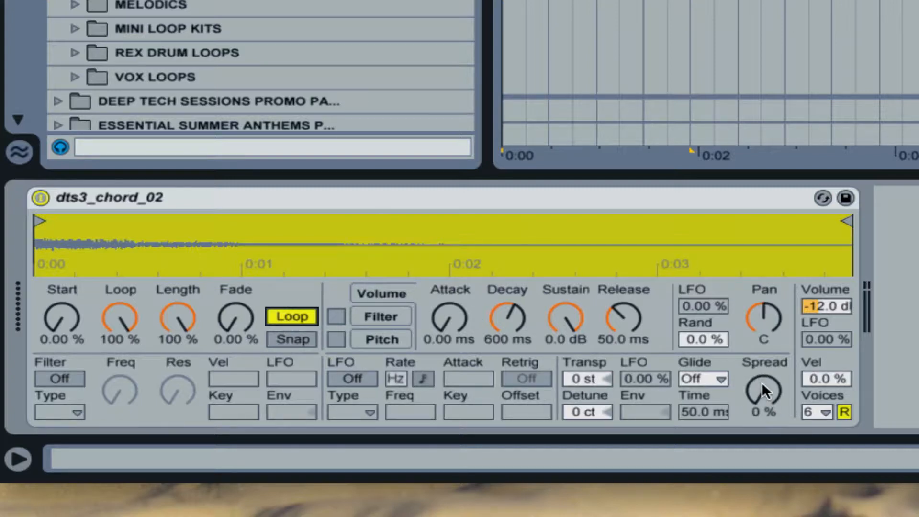
- Set the chord instrument's Spread to 64% and turn on its filter
{"action": "left_click_drag", "start_coordinate": [763, 388], "coordinate": [775, 412]}
{"action": "type", "text": "64"}
{"action": "key", "text": "Return"}
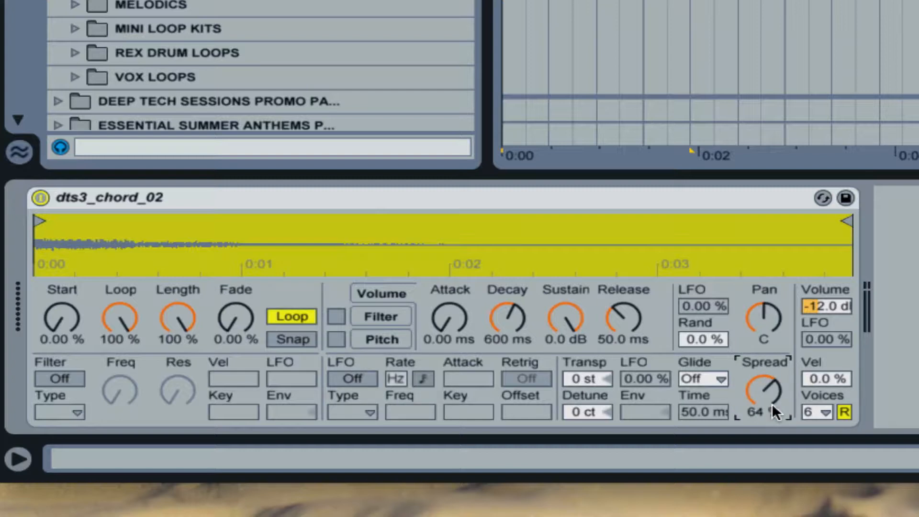
{"action": "left_click", "coordinate": [58, 375]}
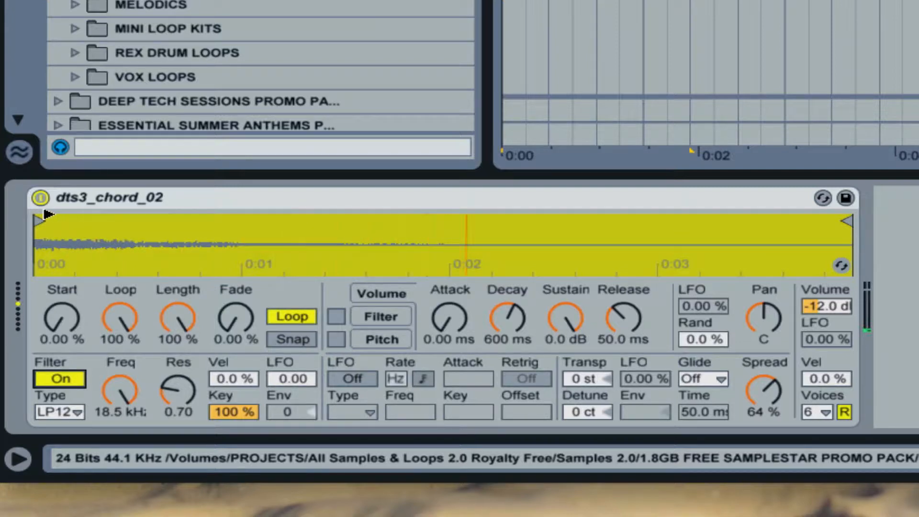
- Trim the chord sample's active region to run from about 0.53 s to about 0.88 s
{"action": "mouse_move", "coordinate": [54, 222]}
{"action": "left_mouse_down"}
{"action": "mouse_move", "coordinate": [275, 219]}
{"action": "mouse_move", "coordinate": [252, 219]}
{"action": "left_mouse_up"}
{"action": "mouse_move", "coordinate": [203, 219]}
{"action": "left_mouse_down"}
{"action": "mouse_move", "coordinate": [101, 224]}
{"action": "mouse_move", "coordinate": [146, 221]}
{"action": "left_mouse_up"}
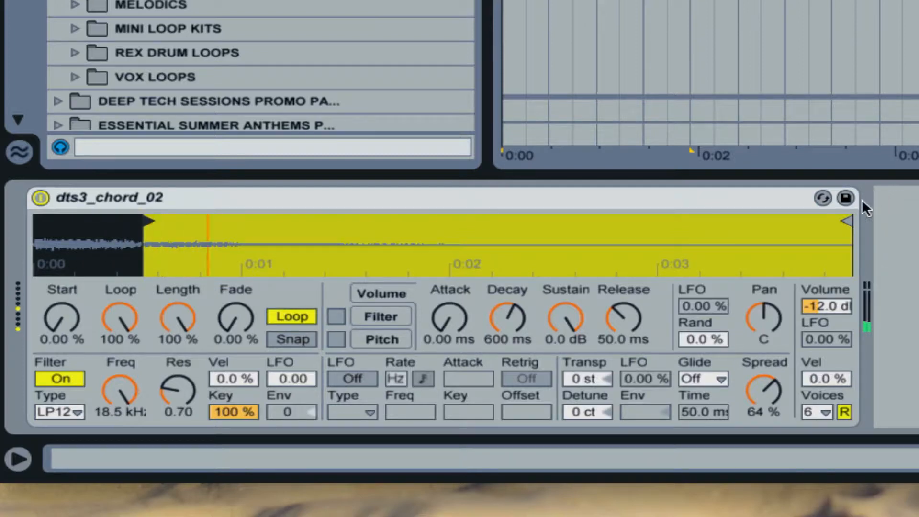
{"action": "mouse_move", "coordinate": [846, 222]}
{"action": "left_mouse_down"}
{"action": "mouse_move", "coordinate": [208, 230]}
{"action": "mouse_move", "coordinate": [268, 261]}
{"action": "mouse_move", "coordinate": [571, 248]}
{"action": "left_mouse_up"}
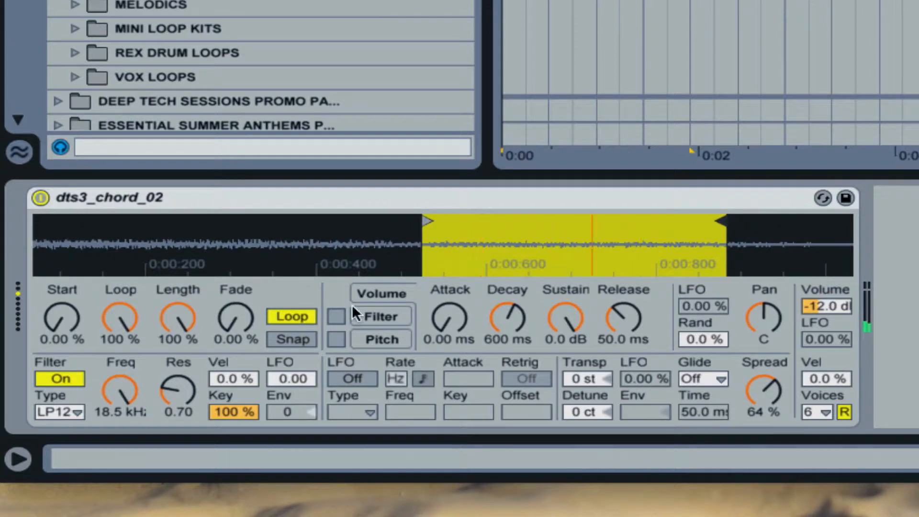
- Set the chord instrument's Fade to 100%, Start to 52.4%, Attack to 1.83 ms and Release to 4.37 s
{"action": "mouse_move", "coordinate": [237, 319]}
{"action": "left_mouse_down"}
{"action": "mouse_move", "coordinate": [237, 307]}
{"action": "mouse_move", "coordinate": [236, 320]}
{"action": "left_mouse_up"}
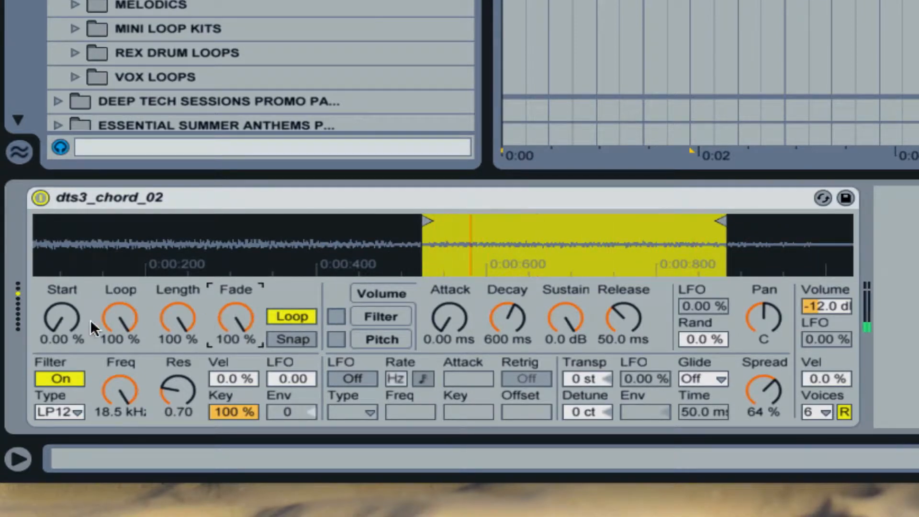
{"action": "left_click_drag", "start_coordinate": [64, 320], "coordinate": [65, 276]}
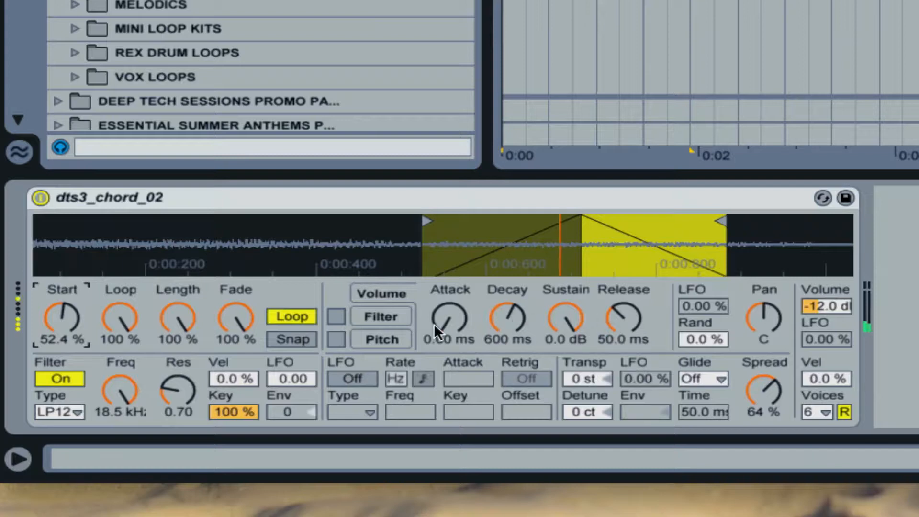
{"action": "left_click_drag", "start_coordinate": [449, 322], "coordinate": [449, 309]}
{"action": "left_click_drag", "start_coordinate": [625, 317], "coordinate": [625, 273]}
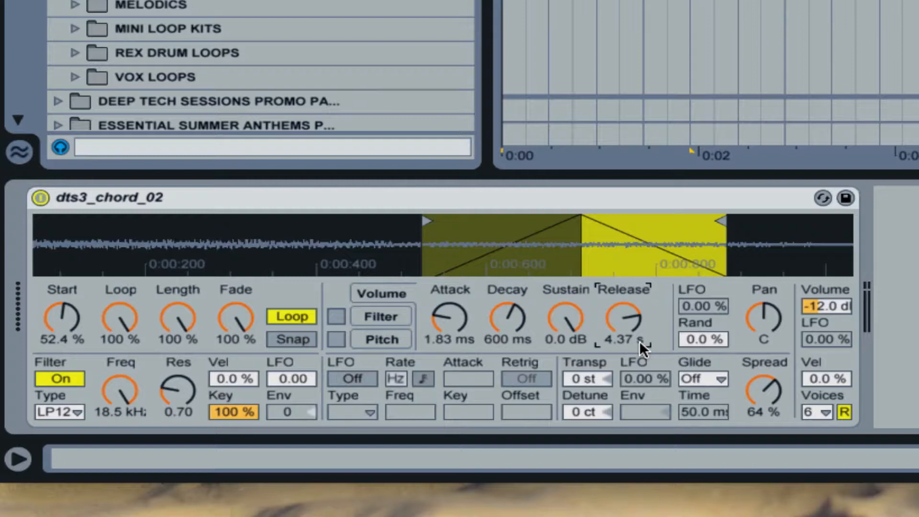
- Rename the dts3_chord_02 instrument as Warm Pad
{"action": "left_click", "coordinate": [130, 196]}
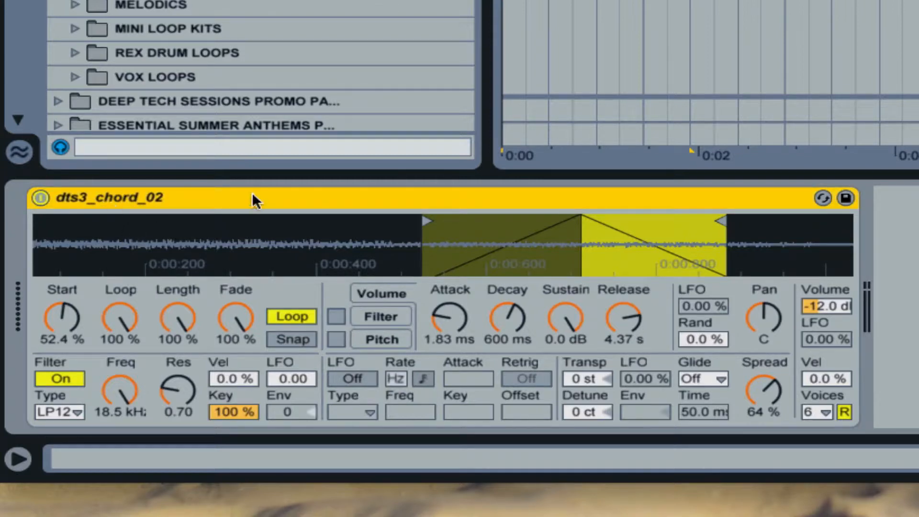
{"action": "key", "text": "ctrl+r"}
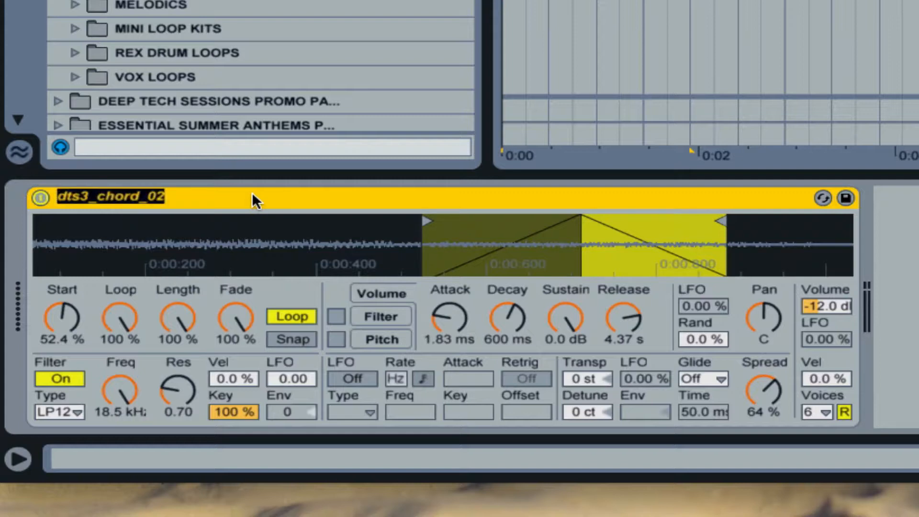
{"action": "type", "text": "Warm P"}
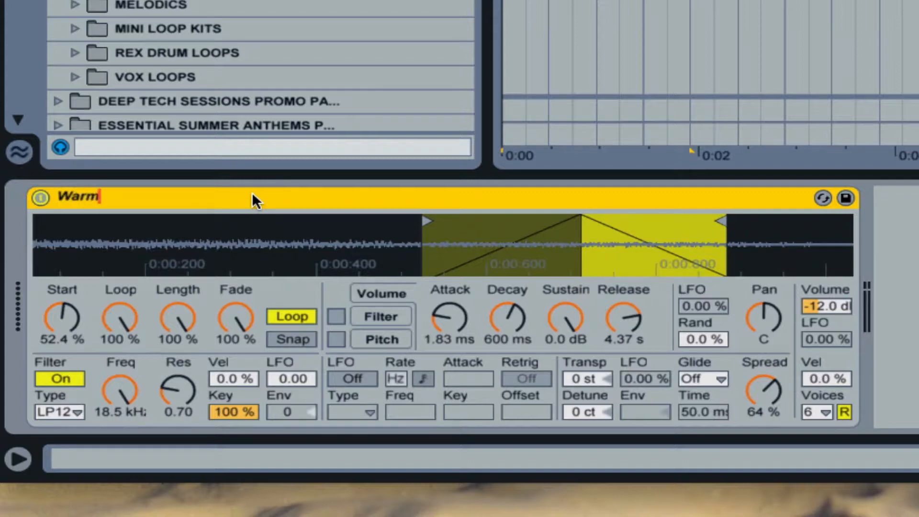
{"action": "type", "text": "ad"}
{"action": "key", "text": "Return"}
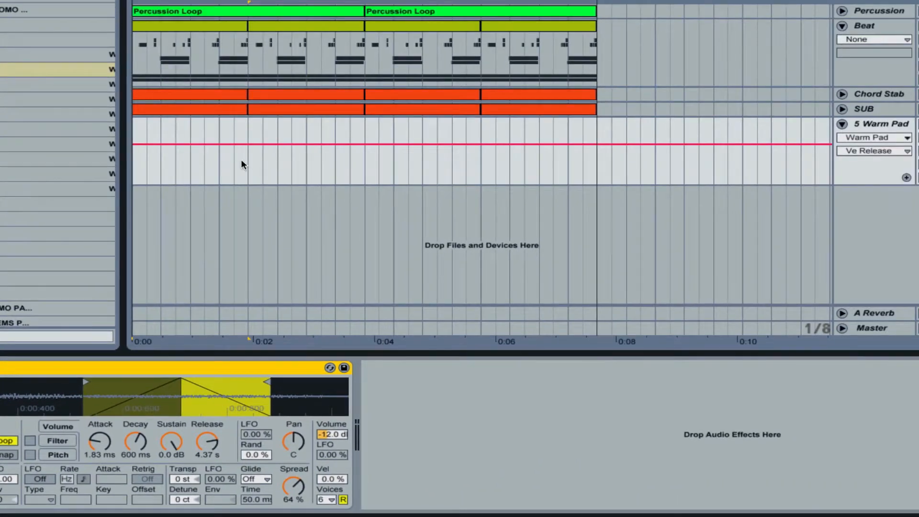
- Insert an empty one-bar MIDI clip at bar 1 of the Warm Pad track and set the track's displayed automation to None
{"action": "left_click_drag", "start_coordinate": [245, 160], "coordinate": [136, 158]}
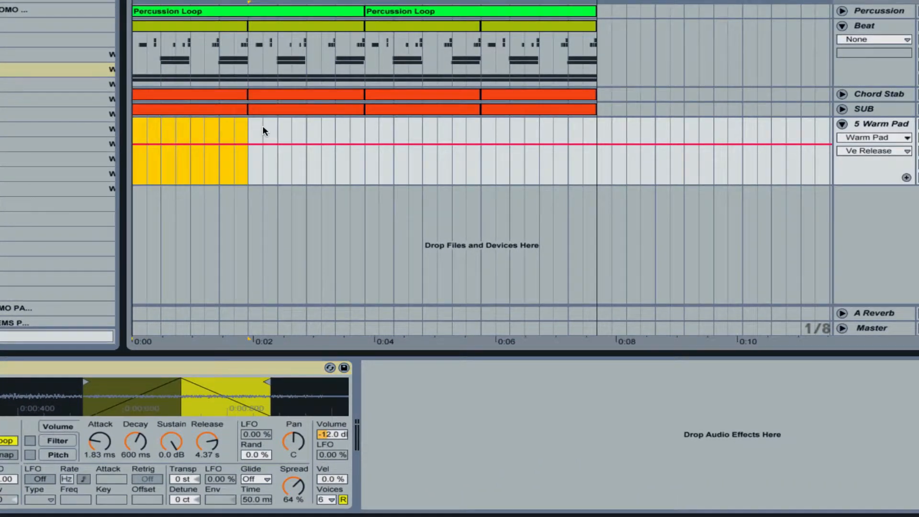
{"action": "key", "text": "ctrl+shift+m"}
{"action": "left_click", "coordinate": [872, 138]}
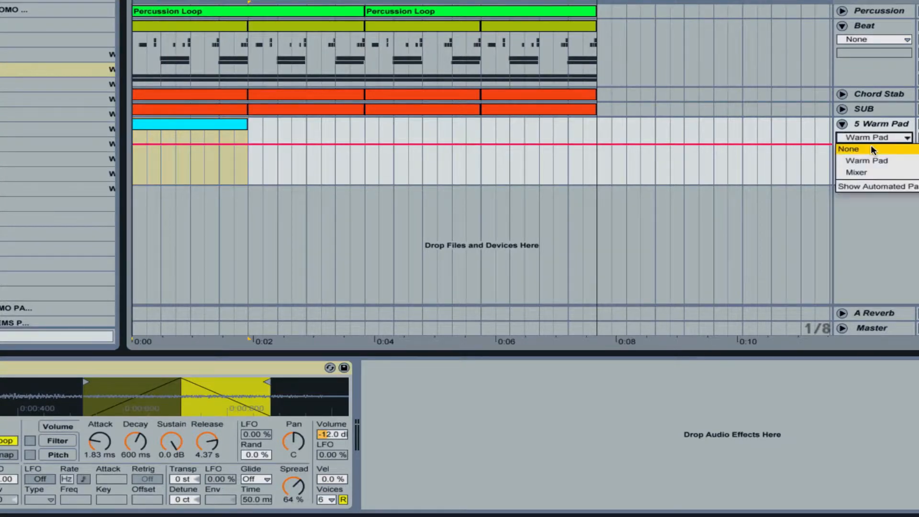
{"action": "left_click", "coordinate": [871, 148]}
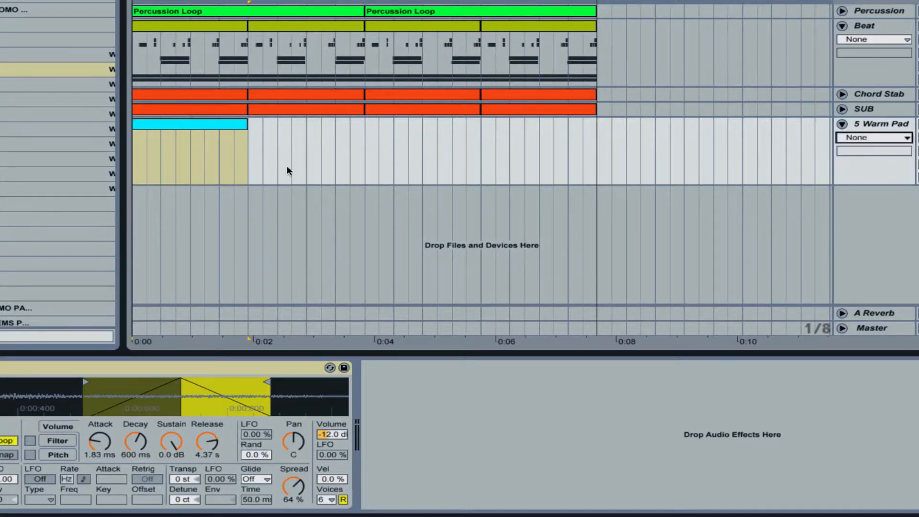
{"action": "left_click_drag", "start_coordinate": [251, 161], "coordinate": [333, 161]}
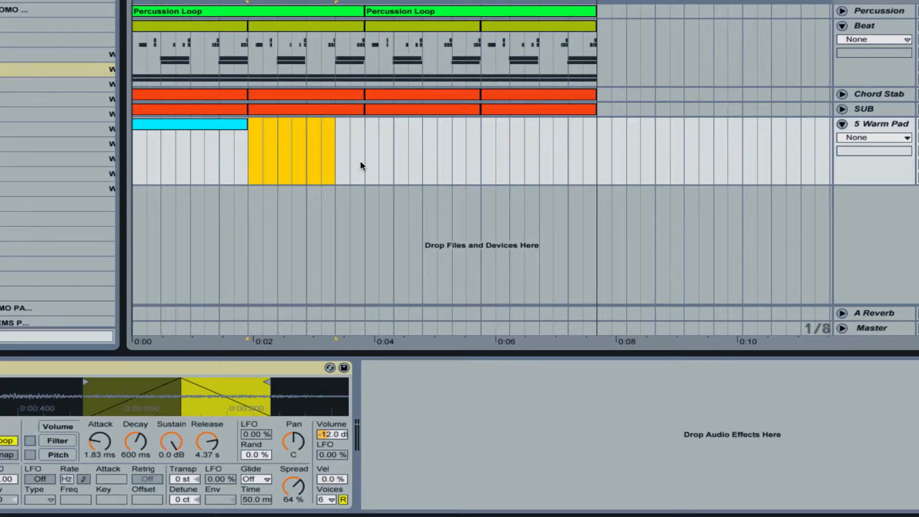
{"action": "key", "text": "ctrl+shift+m"}
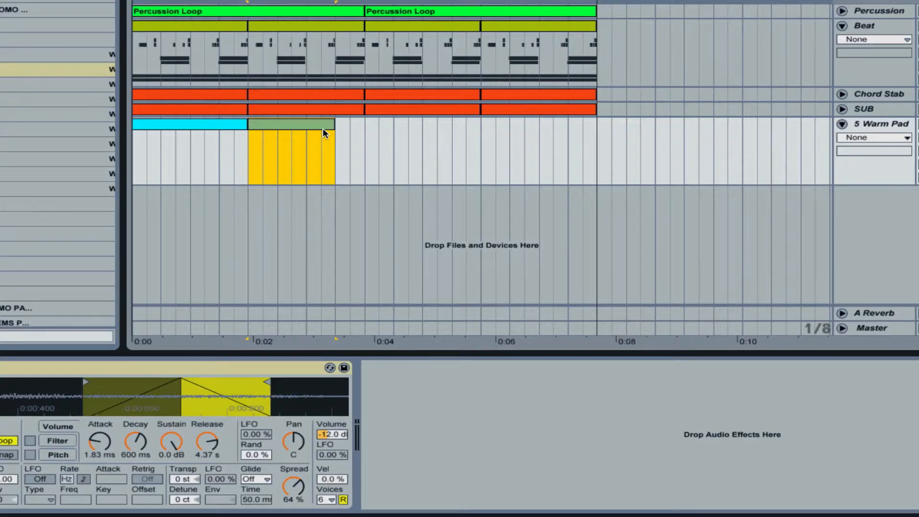
{"action": "key", "text": "Delete"}
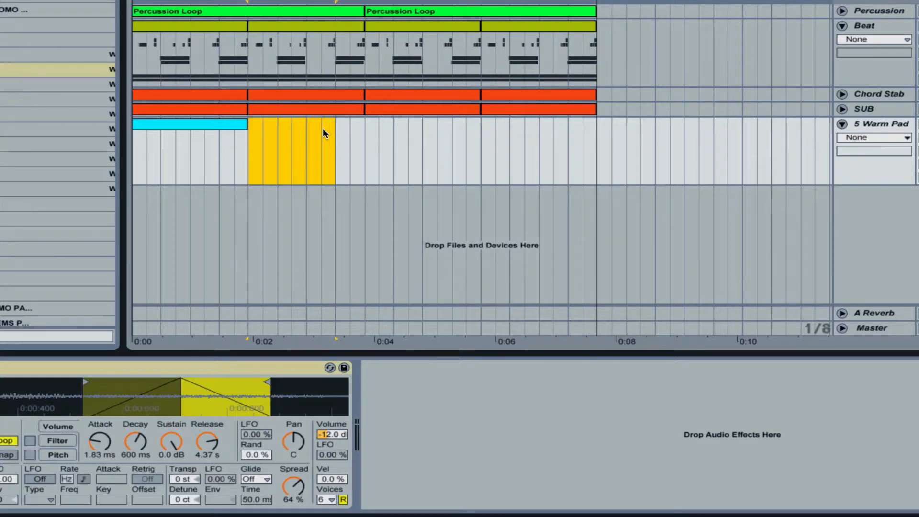
- Add stacked C3 and G3 notes at the start of the Warm Pad clip and make both one beat long
{"action": "left_click", "coordinate": [230, 125]}
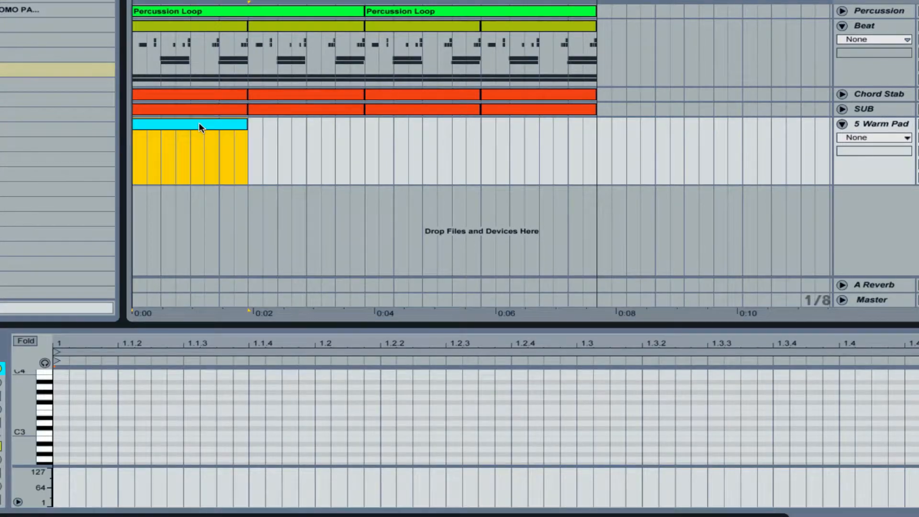
{"action": "key", "text": "ctrl+l"}
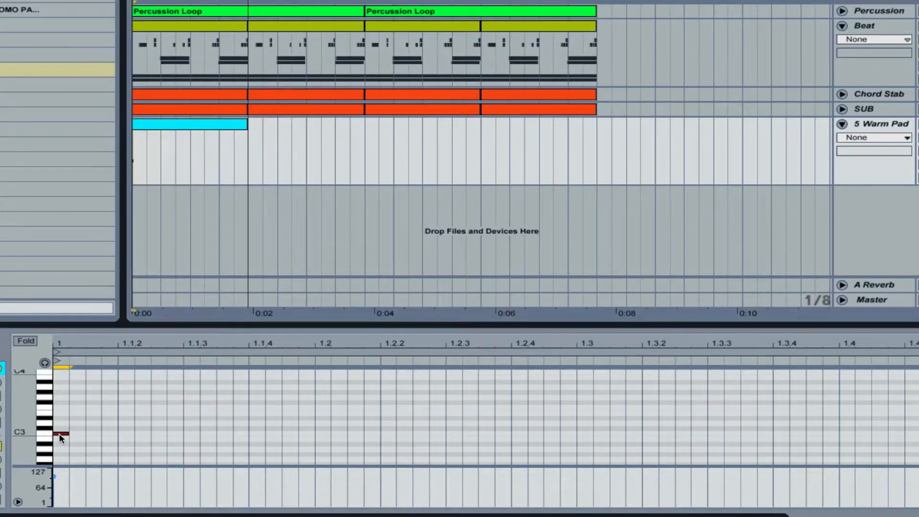
{"action": "double_click", "coordinate": [60, 433]}
{"action": "left_click", "coordinate": [63, 435]}
{"action": "left_click_drag", "start_coordinate": [64, 436], "coordinate": [66, 400]}
{"action": "left_click_drag", "start_coordinate": [82, 383], "coordinate": [52, 447]}
{"action": "left_click_drag", "start_coordinate": [70, 397], "coordinate": [316, 392]}
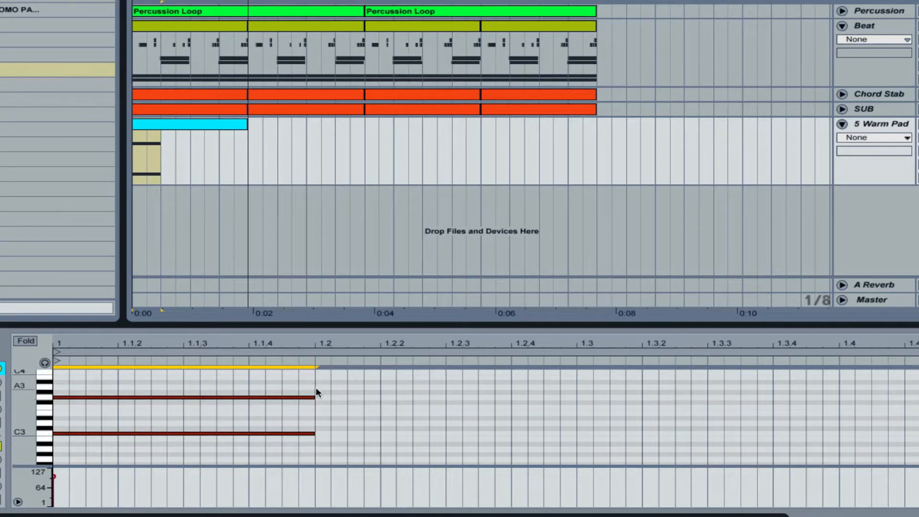
- Duplicate the C3 and G3 notes onto beat 1.2 and lower the copied upper note to E3
{"action": "key", "text": "ctrl+d"}
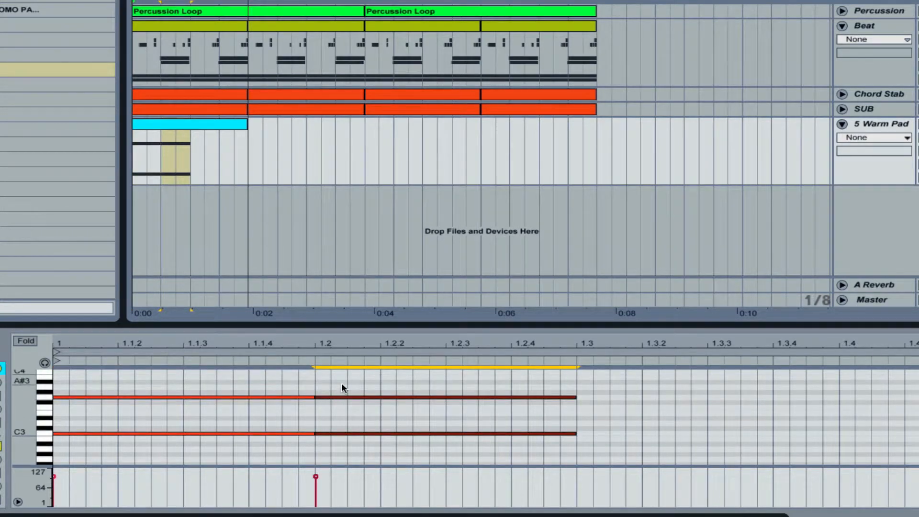
{"action": "left_click", "coordinate": [341, 395]}
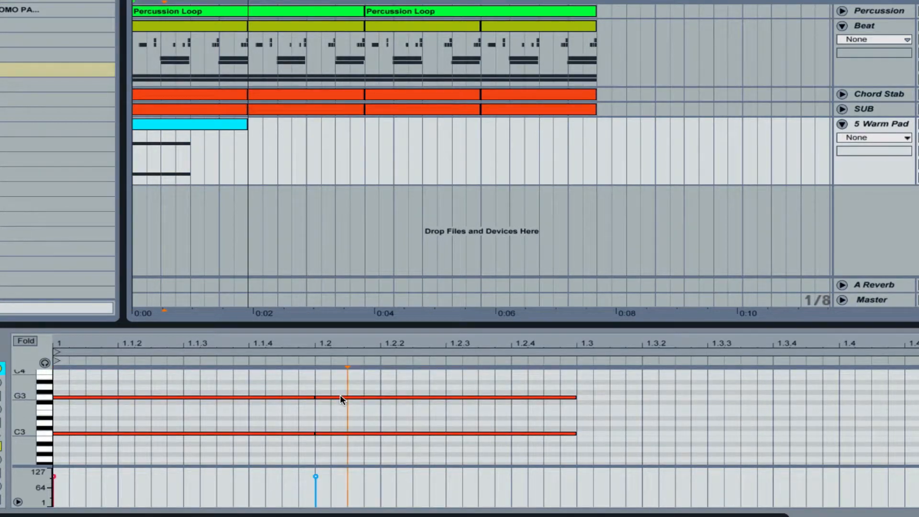
{"action": "left_click_drag", "start_coordinate": [341, 398], "coordinate": [340, 408]}
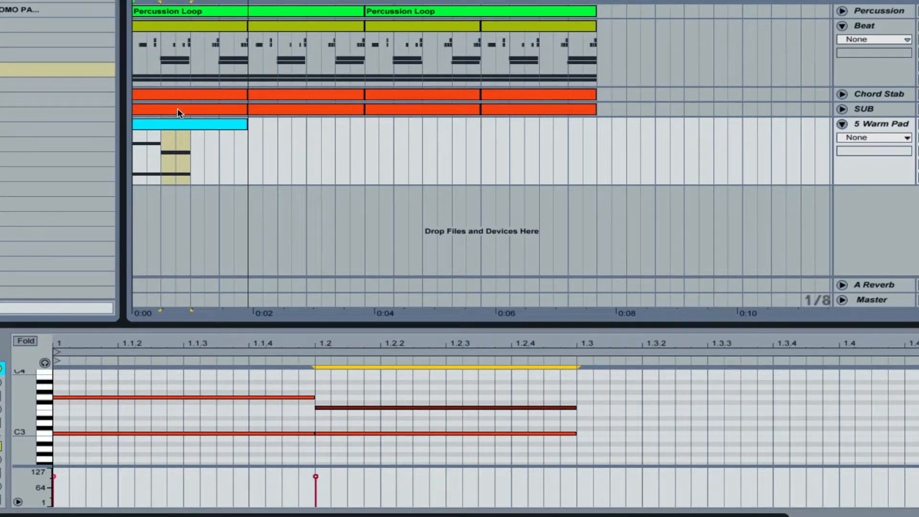
{"action": "key", "text": "space"}
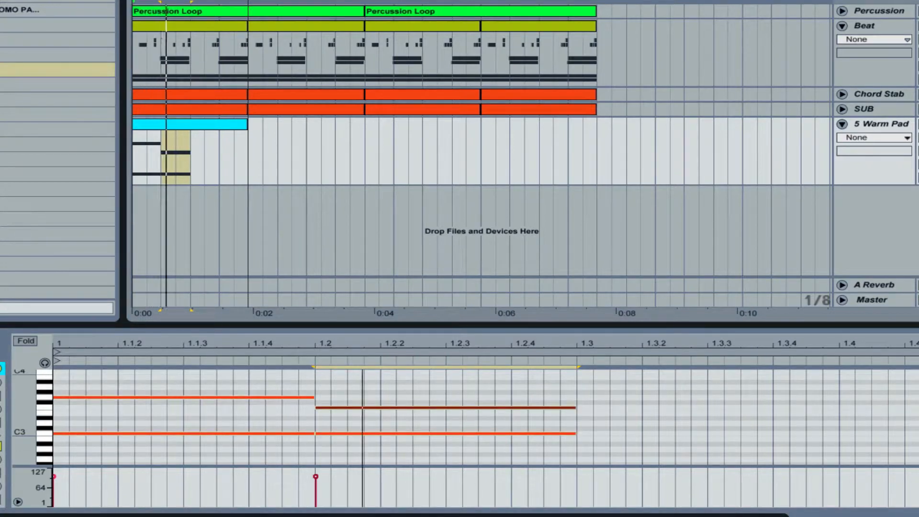
{"action": "left_click", "coordinate": [362, 393]}
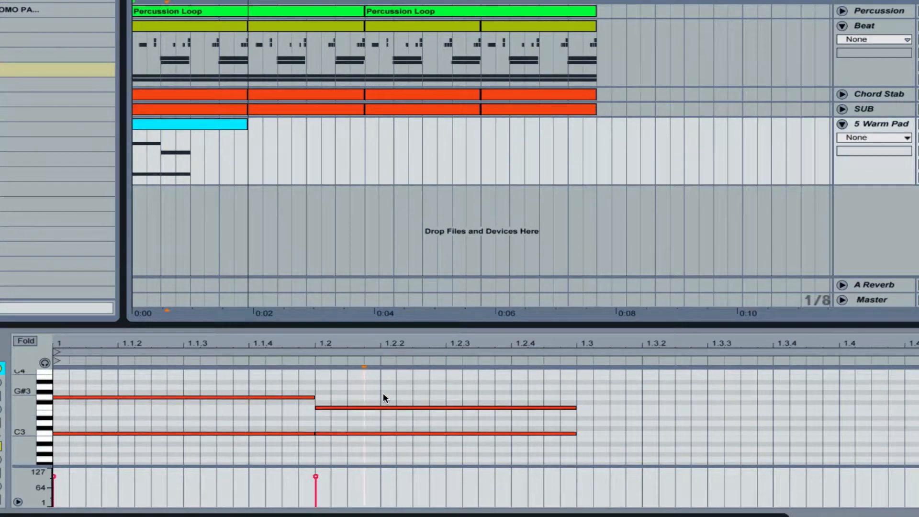
{"action": "left_click_drag", "start_coordinate": [354, 408], "coordinate": [359, 388]}
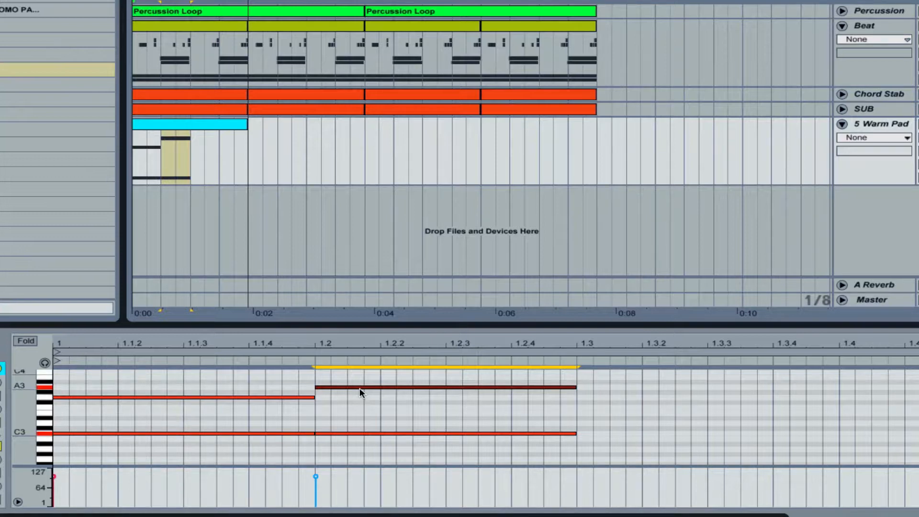
{"action": "left_click_drag", "start_coordinate": [360, 388], "coordinate": [356, 417]}
{"action": "key", "text": "Up"}
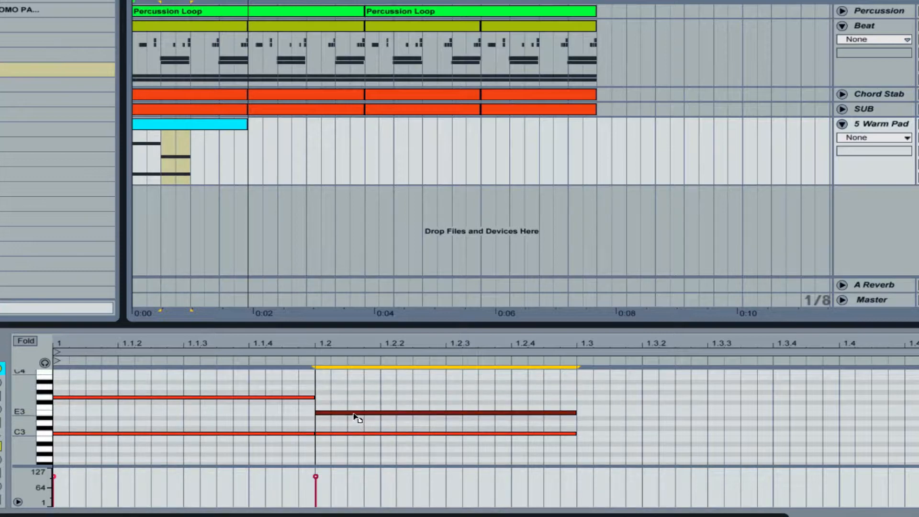
- Duplicate the beat 1.2 notes onto beat 1.3 and add a one-beat D3 between the copied C3 and E3
{"action": "left_click_drag", "start_coordinate": [521, 386], "coordinate": [481, 447]}
{"action": "key", "text": "ctrl+d"}
{"action": "left_click", "coordinate": [609, 401]}
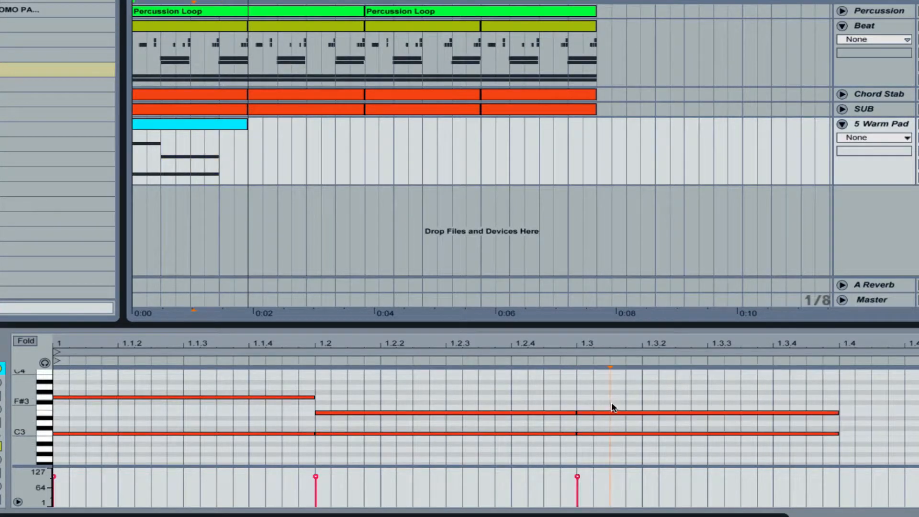
{"action": "left_click", "coordinate": [607, 412]}
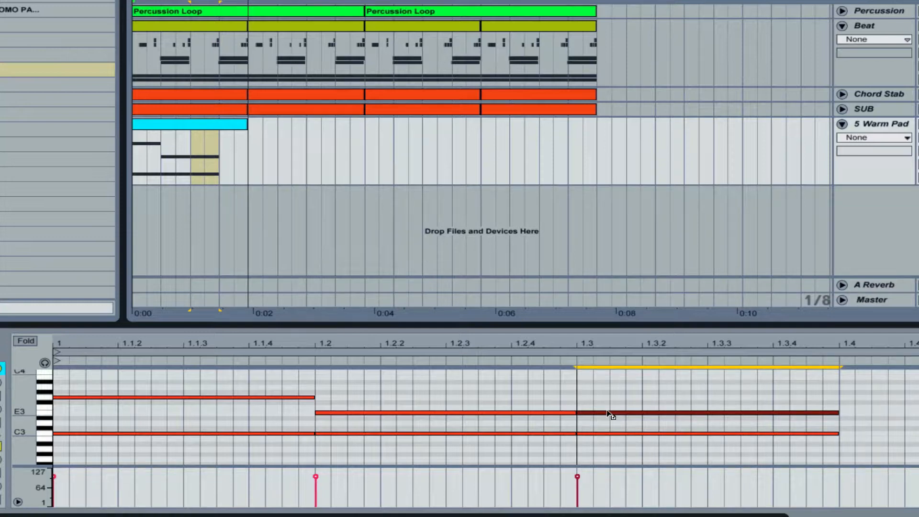
{"action": "left_click_drag", "start_coordinate": [608, 413], "coordinate": [608, 400]}
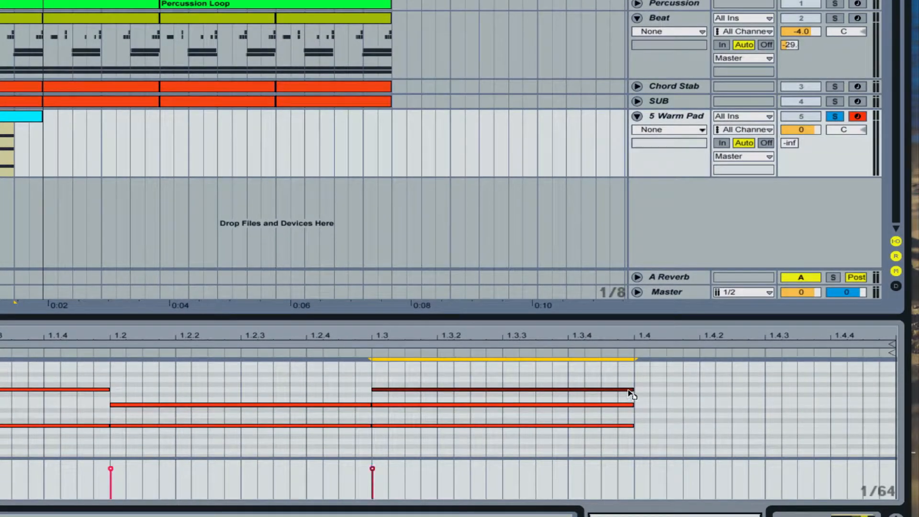
{"action": "left_click_drag", "start_coordinate": [631, 393], "coordinate": [632, 415]}
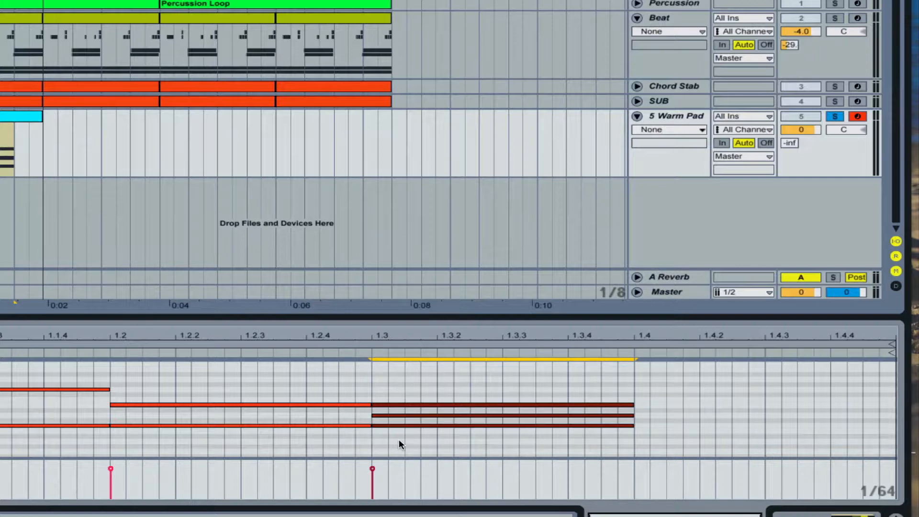
- Duplicate the three-note chord onto beat 1.4, raise the copied D3 to F#3 and play the clip
{"action": "key", "text": "ctrl+d"}
{"action": "left_click", "coordinate": [655, 389]}
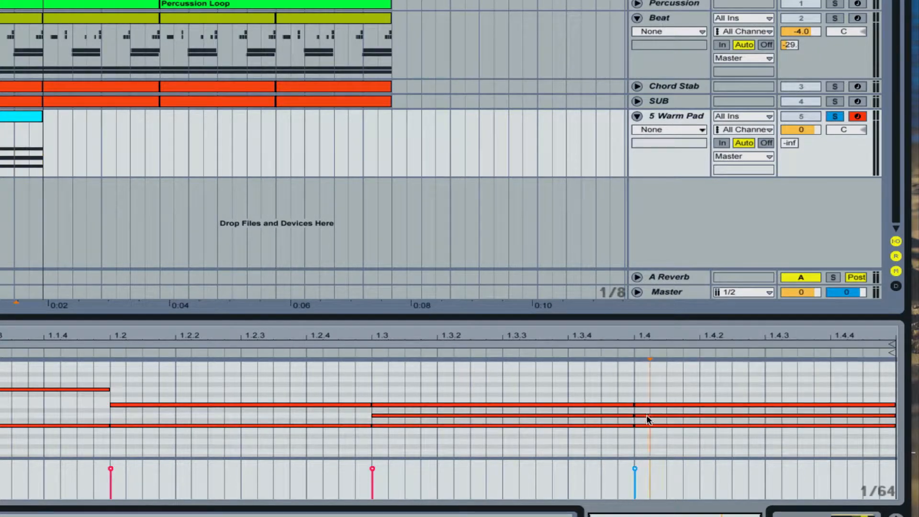
{"action": "left_click_drag", "start_coordinate": [649, 415], "coordinate": [655, 398]}
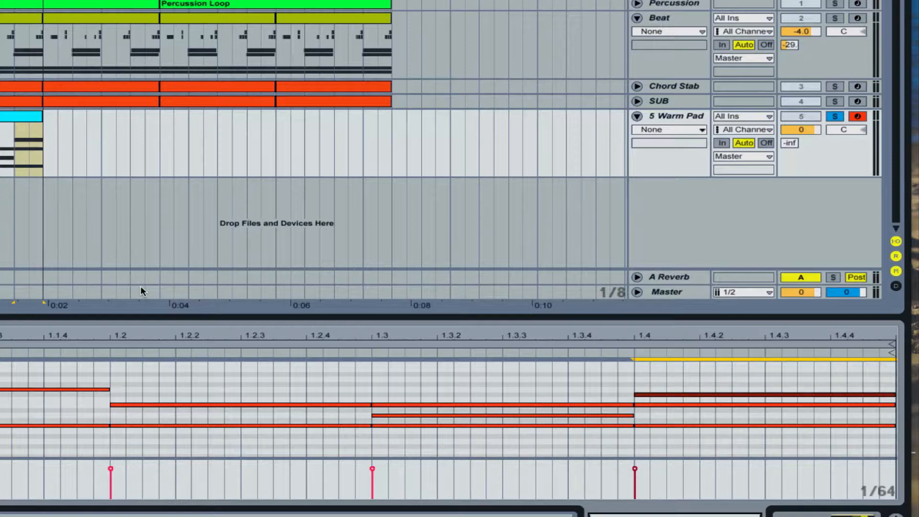
{"action": "key", "text": "space"}
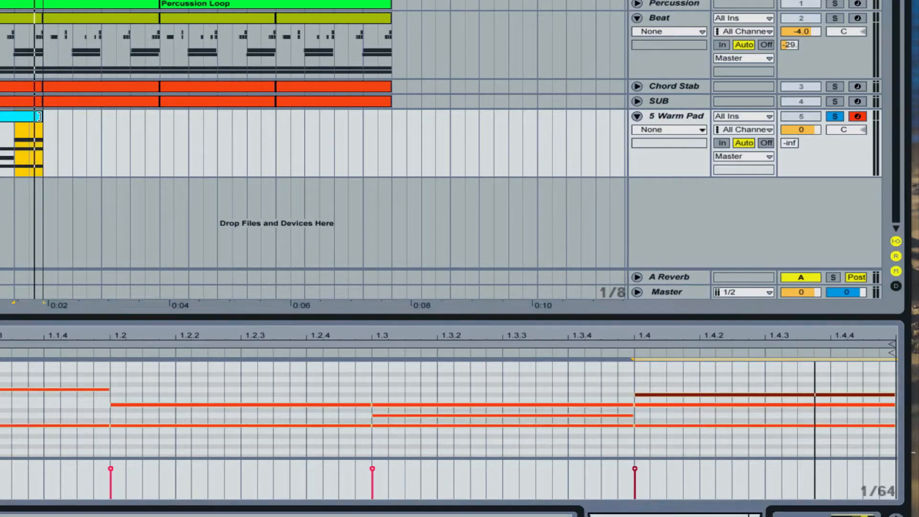
- Loop the Warm Pad clip out to the end of bar 4 and consolidate it into one clip
{"action": "left_click_drag", "start_coordinate": [44, 116], "coordinate": [388, 120]}
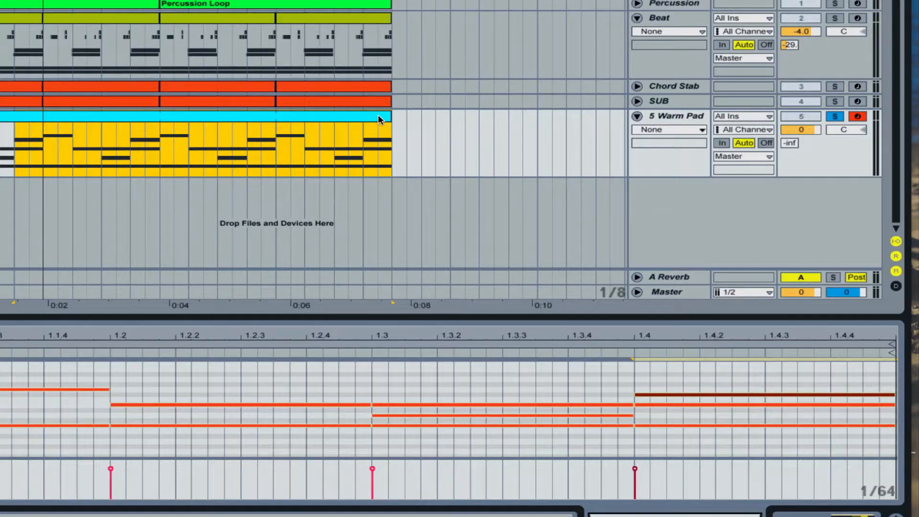
{"action": "left_click", "coordinate": [378, 119]}
{"action": "key", "text": "super+j"}
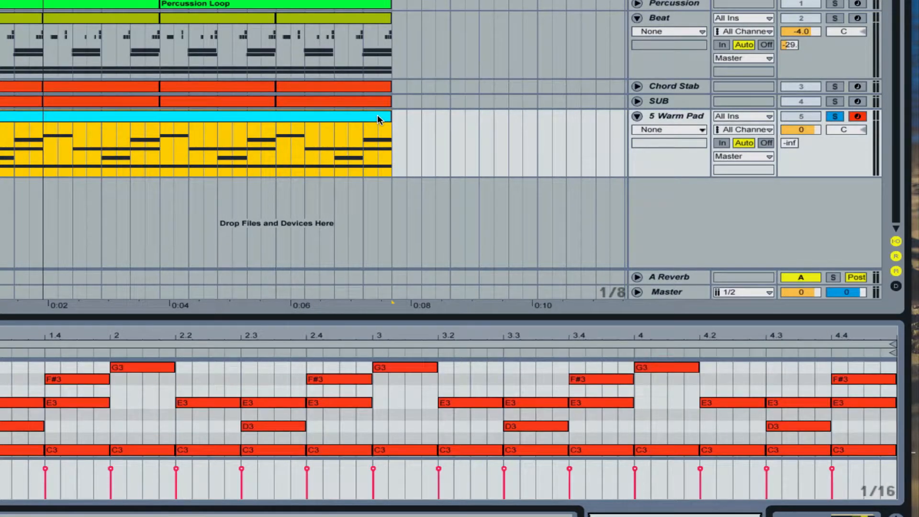